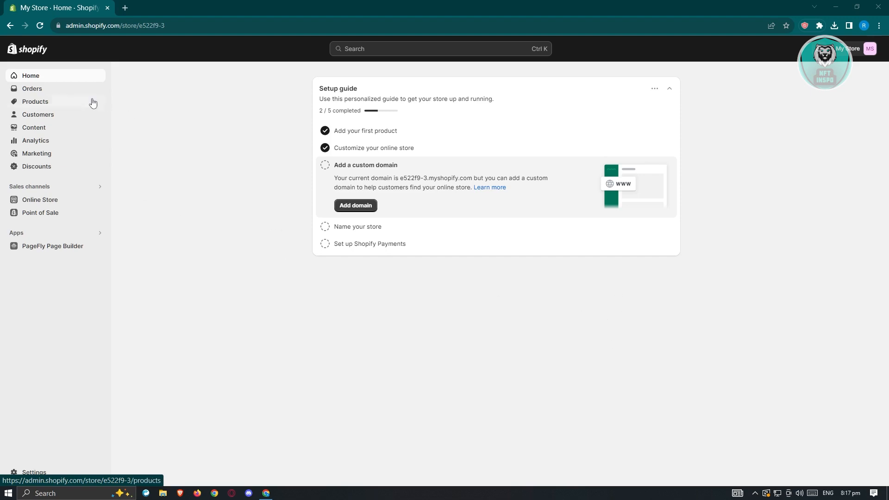
Upload mens-shirt-size-chart-1024x733.png from Downloads to the media of the shirt product
left_click(48, 91)
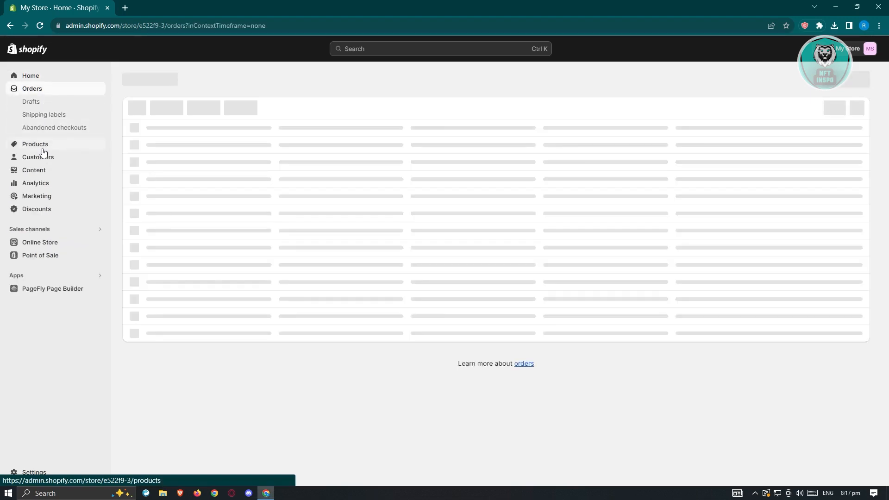
left_click(53, 146)
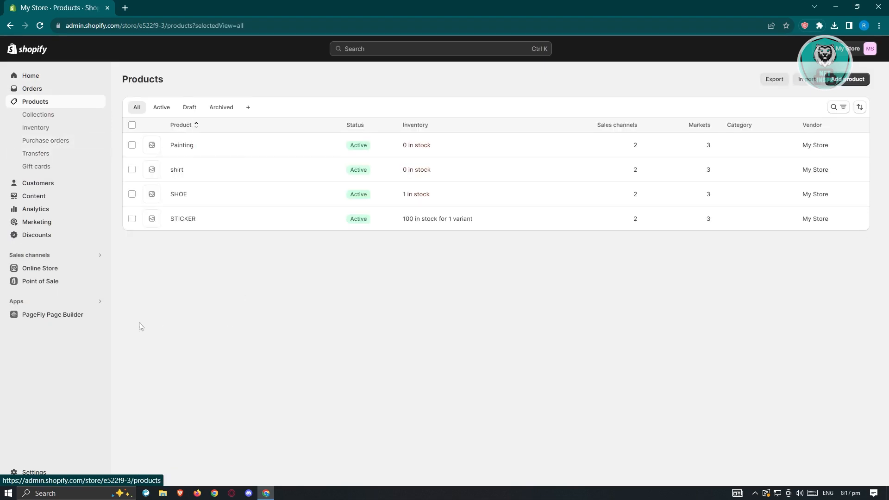
left_click(176, 171)
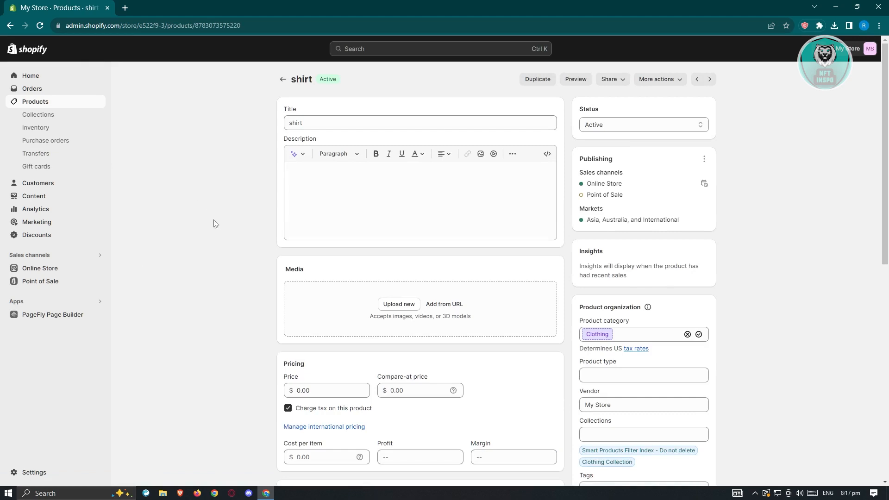
left_click(413, 308)
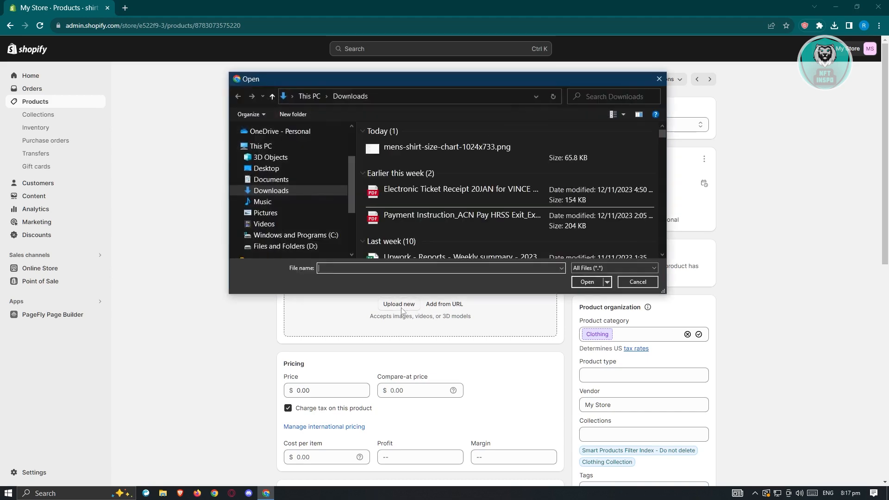
left_click(418, 151)
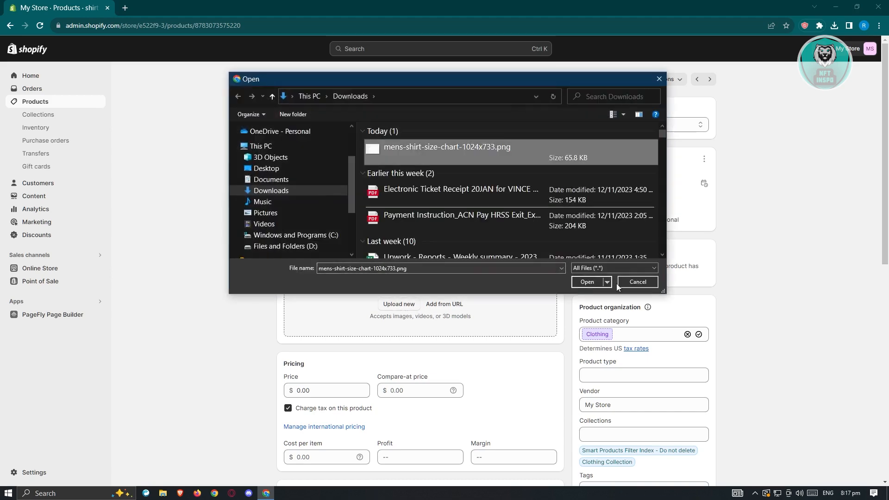
left_click(587, 281)
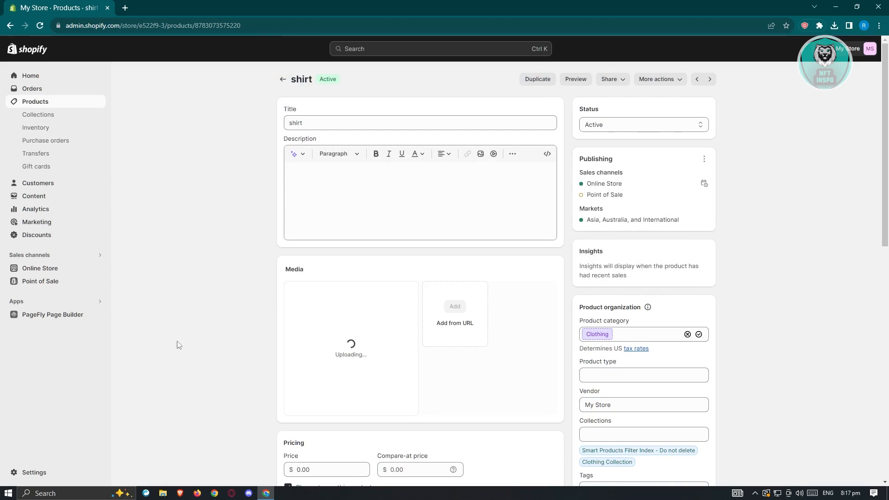
scroll(258, 363, "down", 10)
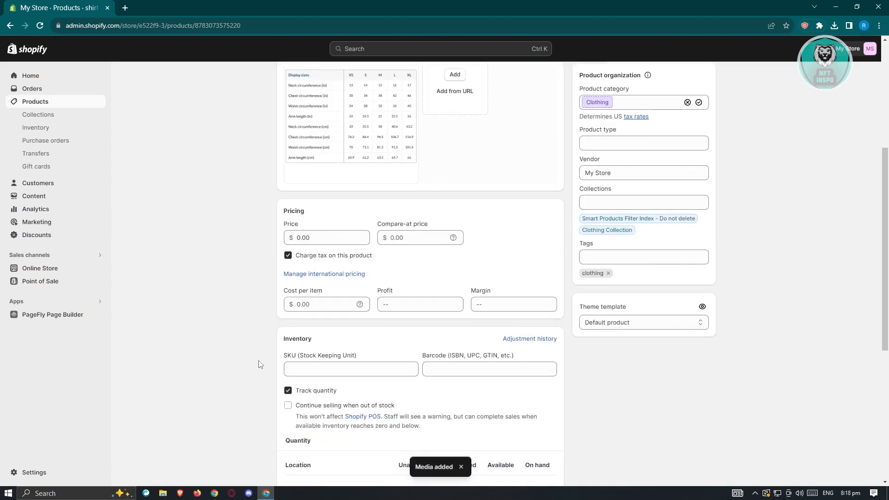
scroll(715, 356, "up", 10)
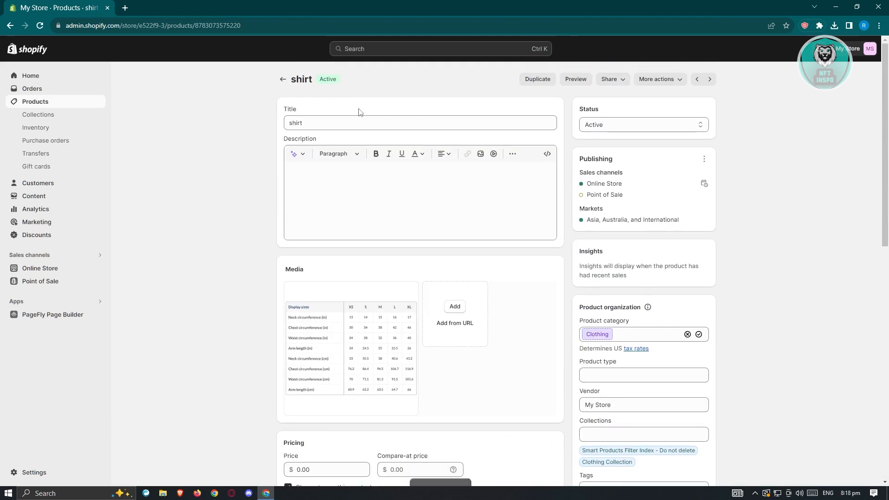
Preview the shirt product on the online store from the product list, and close the preview
left_click(283, 80)
mouse_move(231, 229)
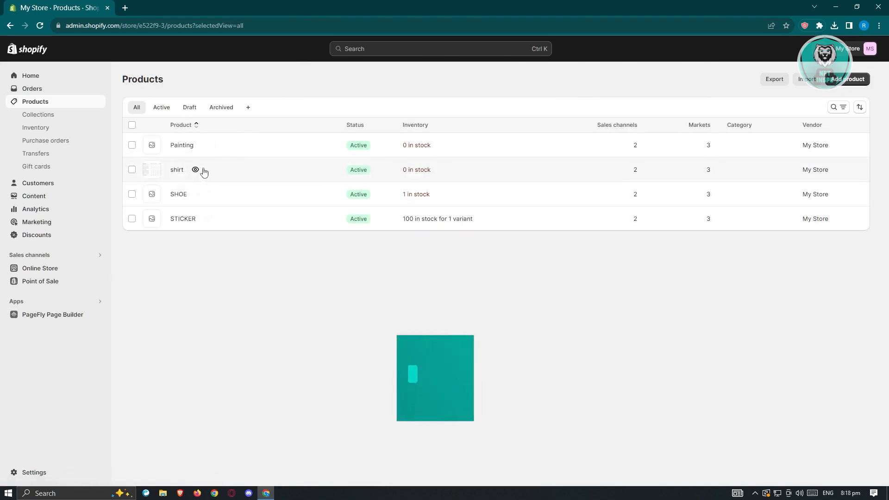
left_click(196, 170)
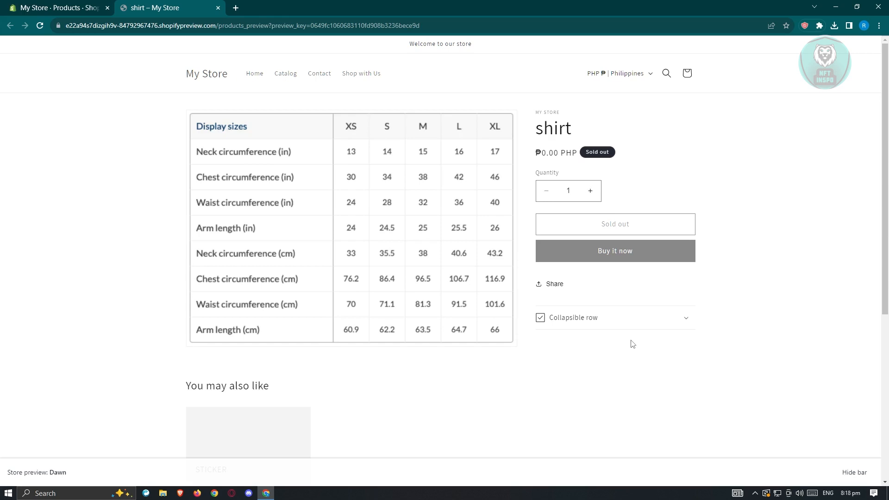
left_click(39, 4)
left_click(165, 5)
left_click(58, 6)
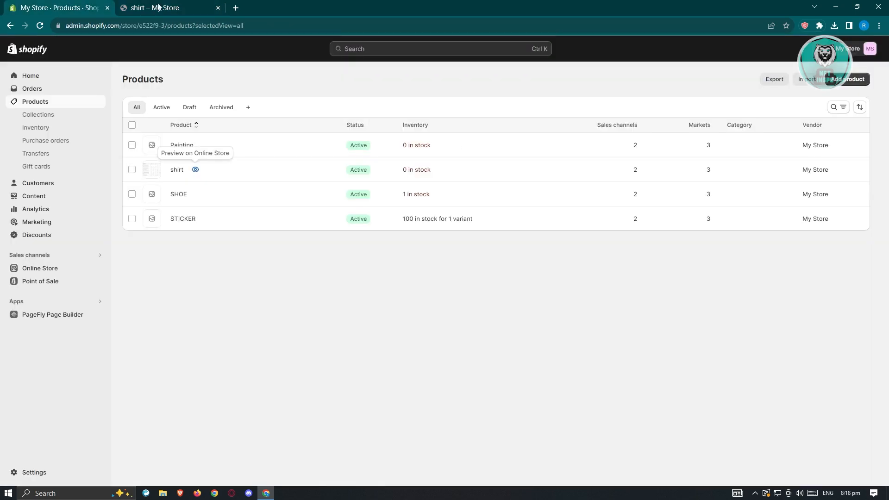
left_click(218, 8)
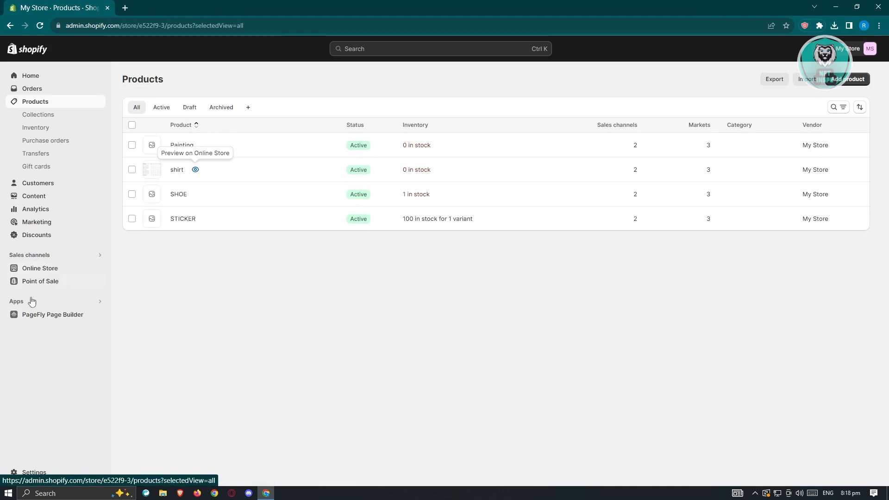
Start a new online store page titled "SIZE CHARTS"
left_click(34, 268)
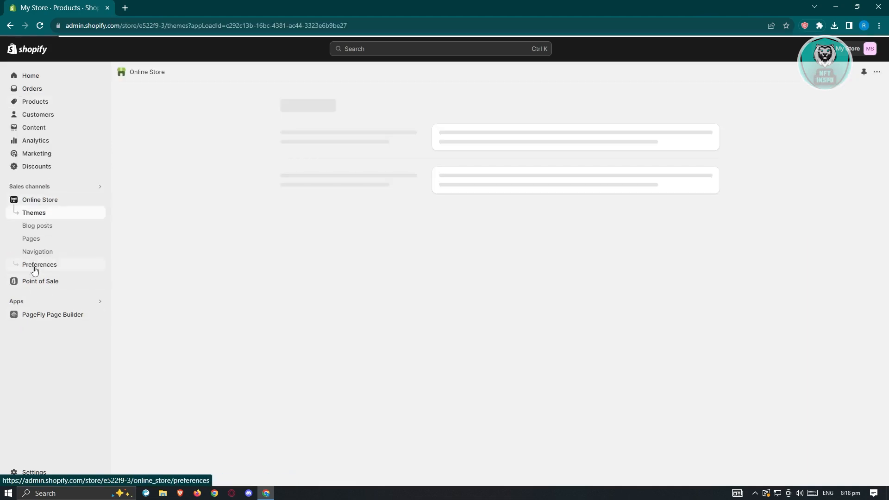
left_click(31, 240)
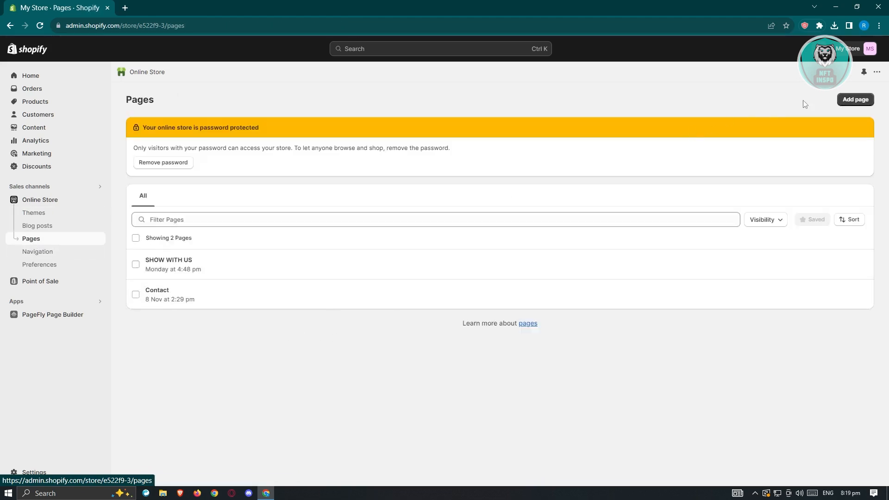
left_click(867, 102)
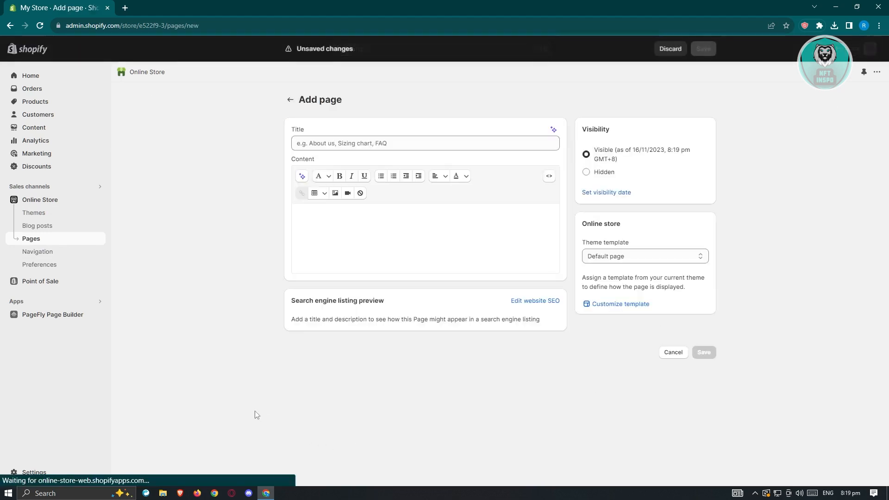
left_click(359, 145)
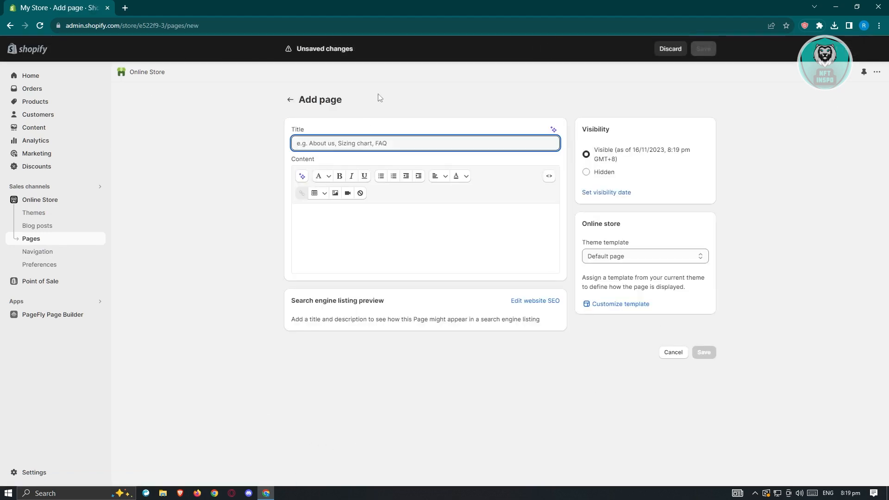
type("SIZE CHARTS")
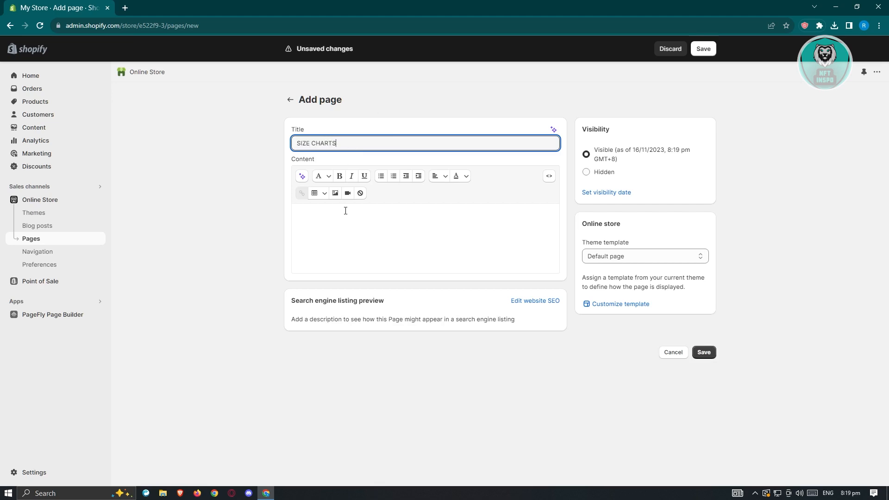
Enter "SHIRT SIZES" as the first line of the page content, followed by a new line
left_click(345, 211)
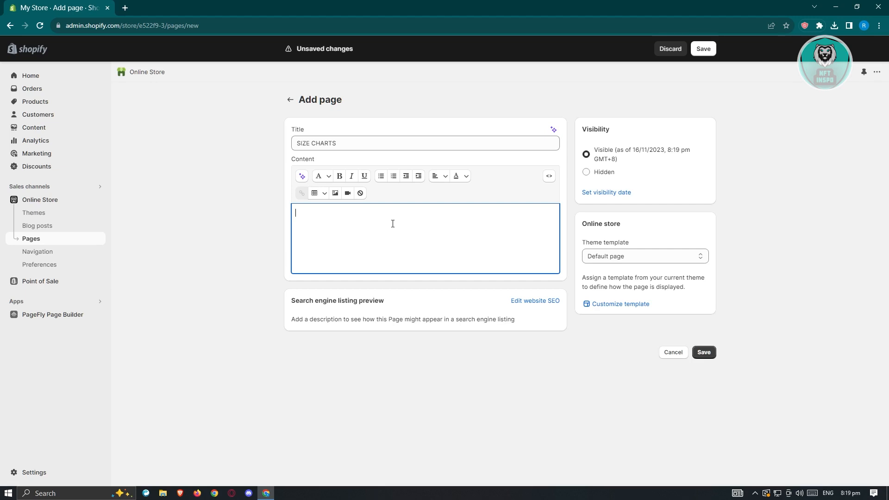
type("SHIRT SIZES")
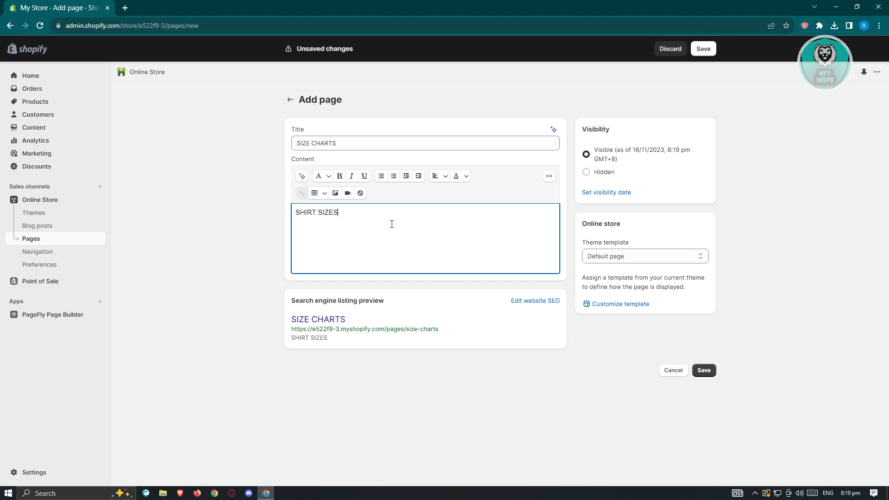
key("Return")
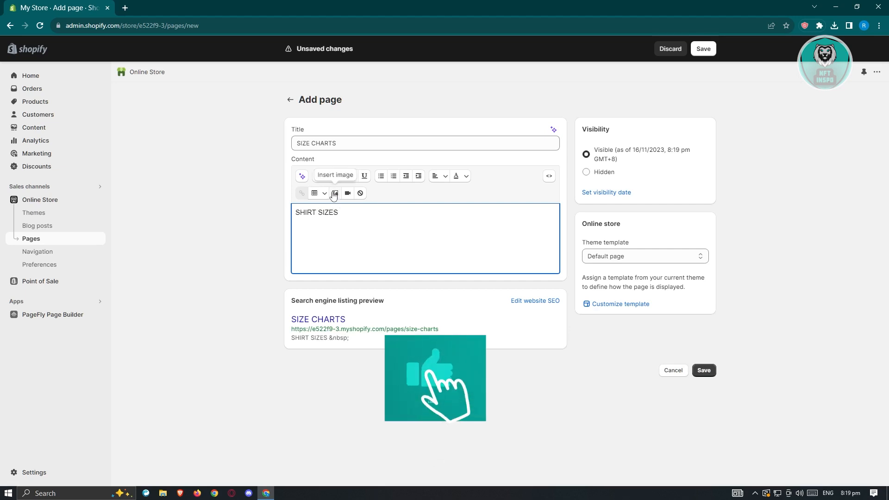
Insert the uploaded size chart image below the text with alt text "SIZES" and size Product image (480px)
left_click(334, 193)
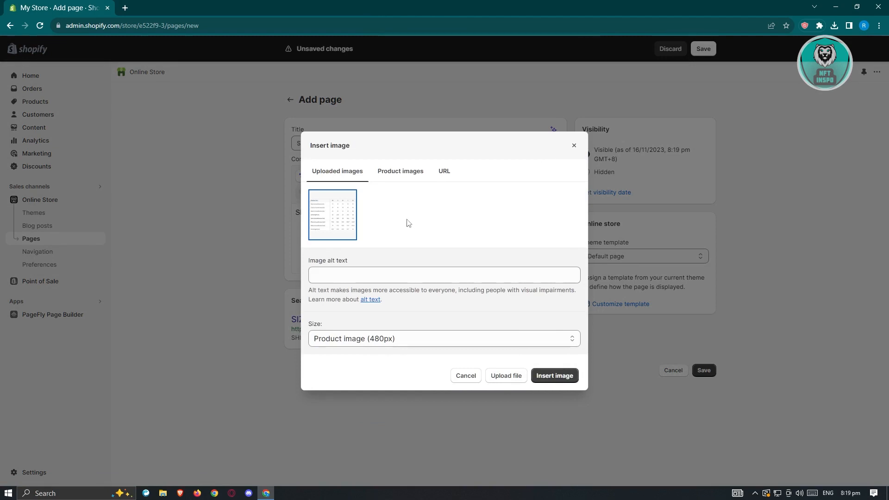
left_click(408, 171)
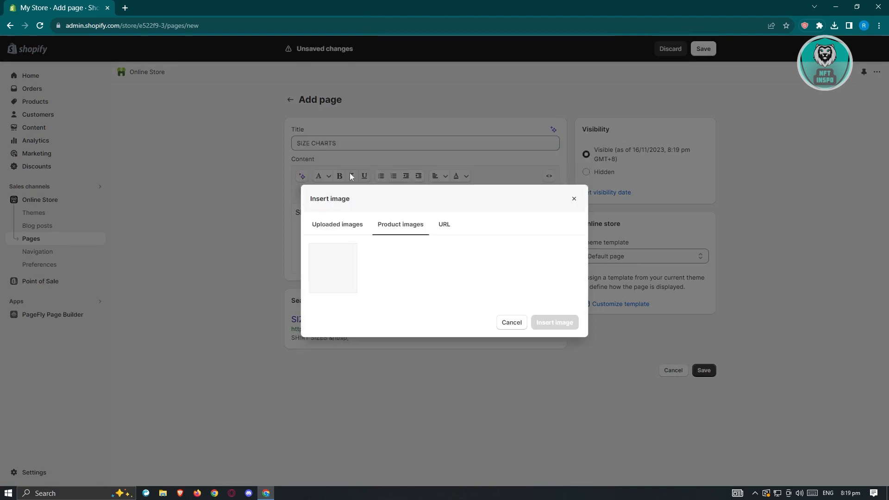
left_click(349, 231)
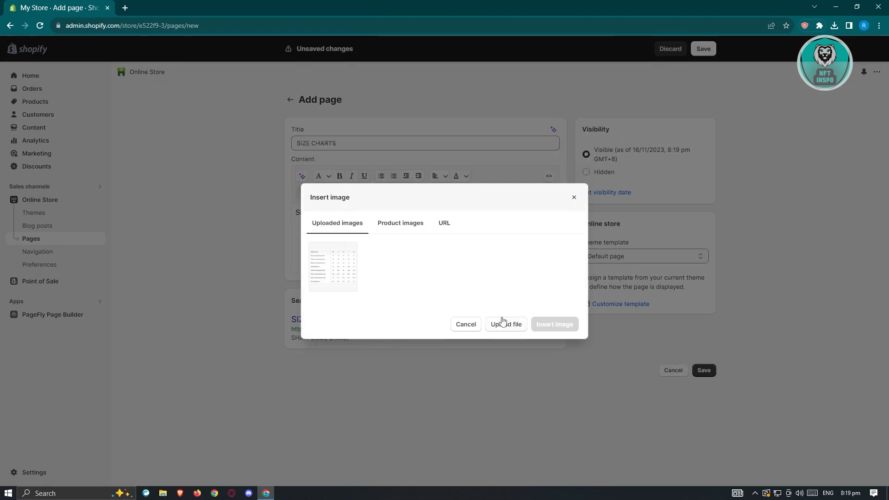
left_click(334, 273)
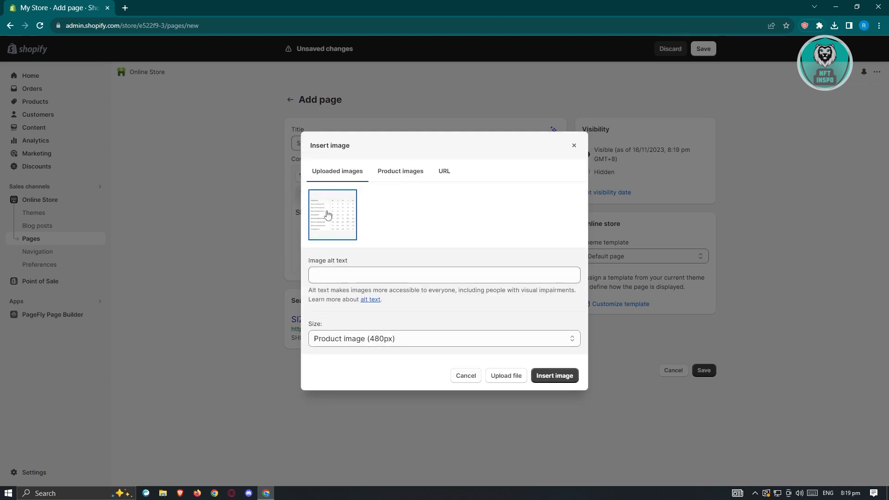
left_click(368, 274)
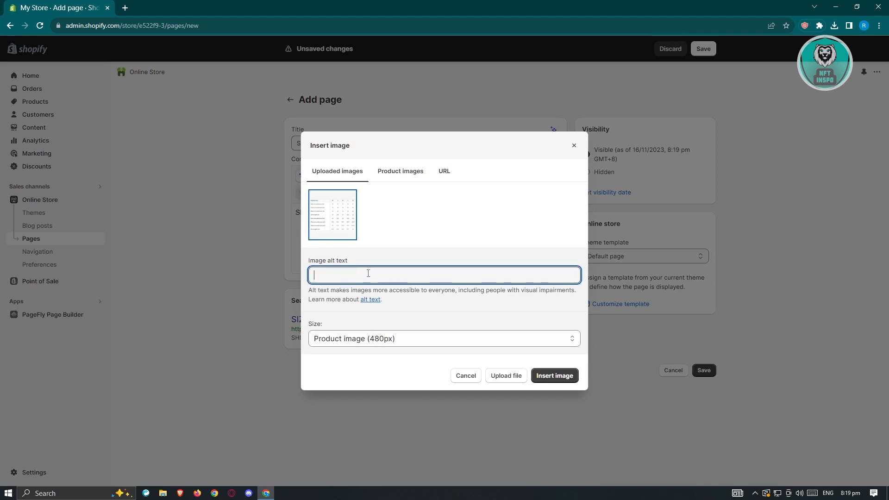
type("SIZES")
left_click(473, 339)
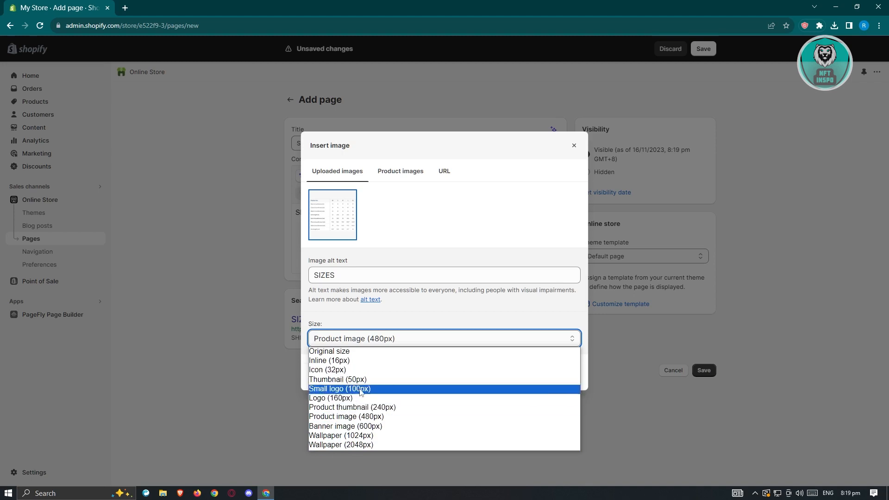
left_click(363, 411)
left_click(385, 343)
left_click(358, 419)
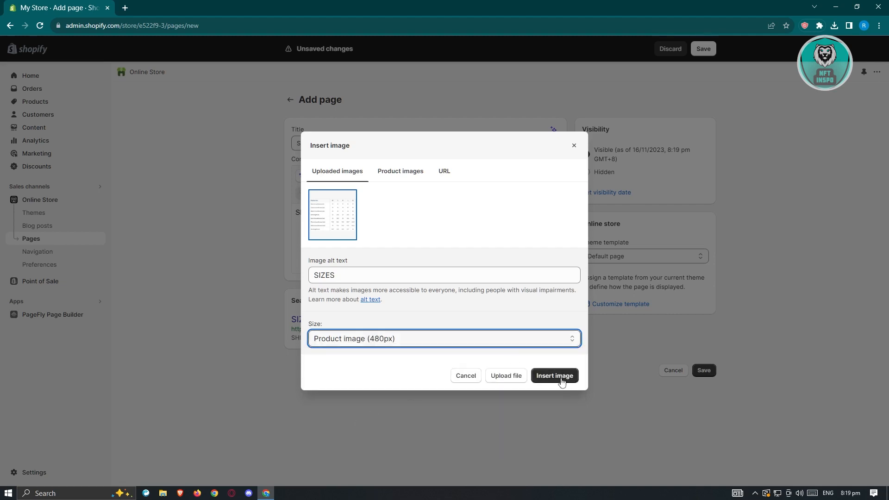
left_click(561, 379)
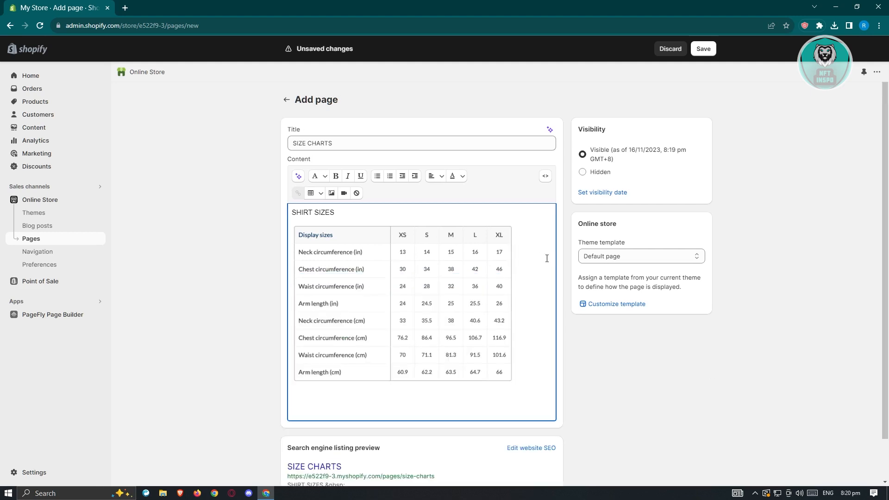
type("SHO")
key("BackSpace")
key("BackSpace")
key("BackSpace")
key("BackSpace")
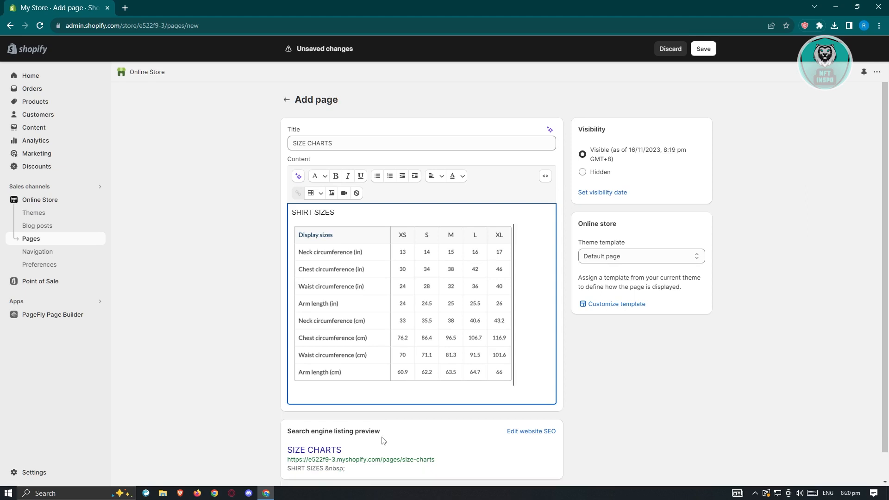
Save the SIZE CHARTS page
left_click(653, 387)
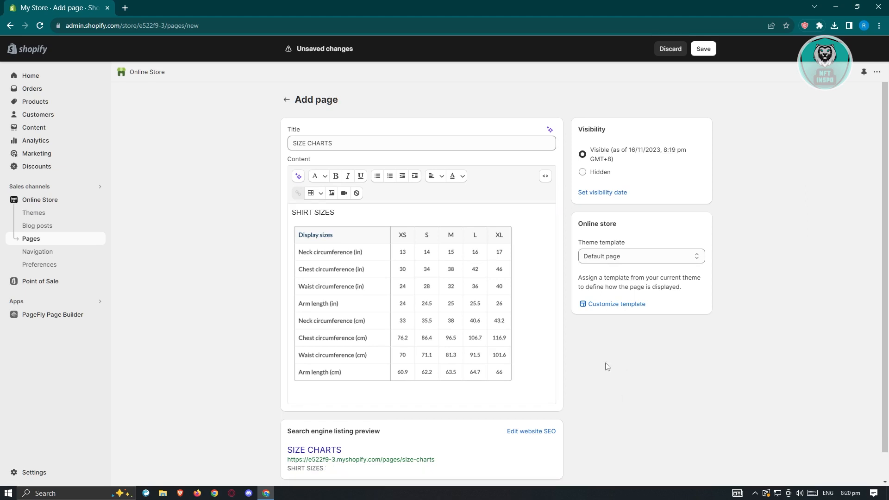
scroll(614, 349, "down", 1)
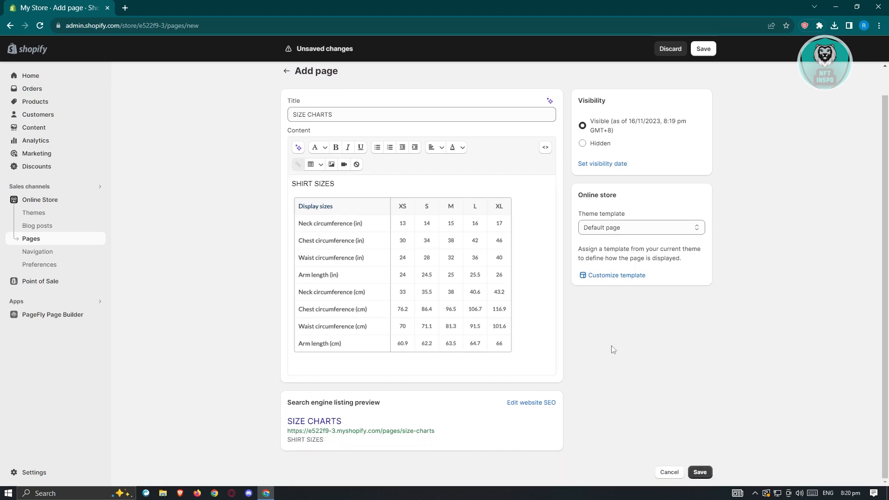
left_click(700, 473)
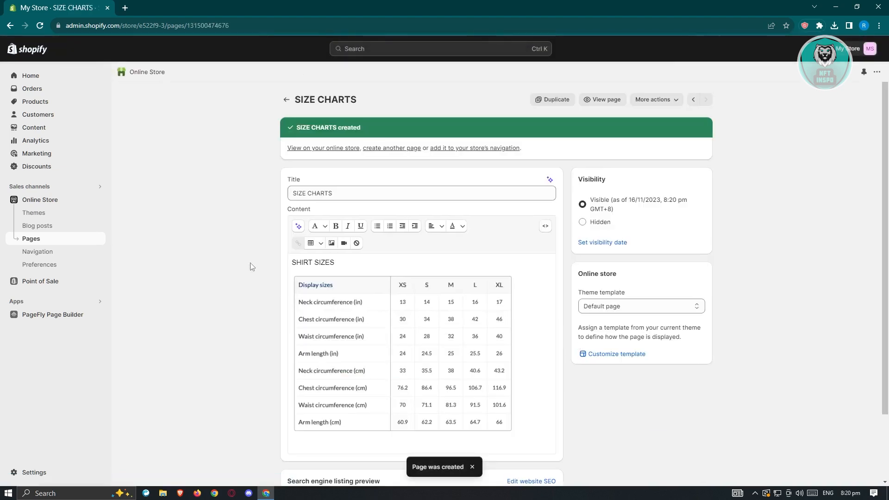
Open the Default product template of the Dawn theme for customization
left_click(45, 204)
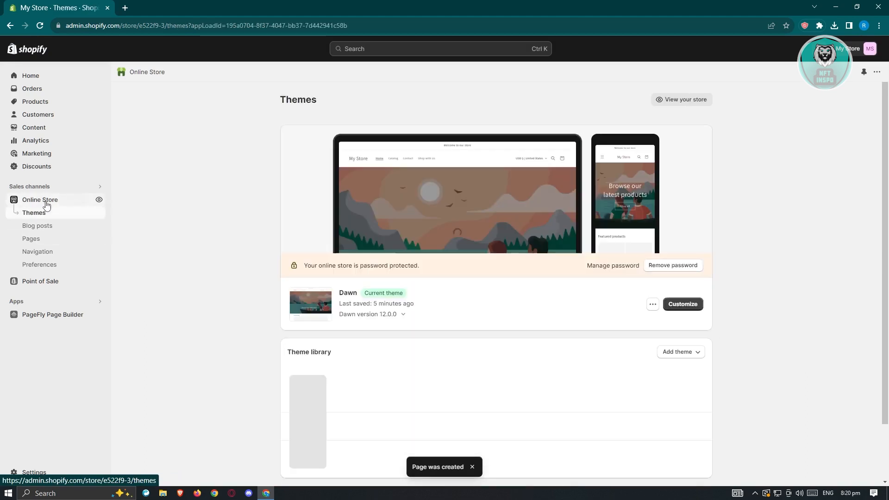
left_click(683, 304)
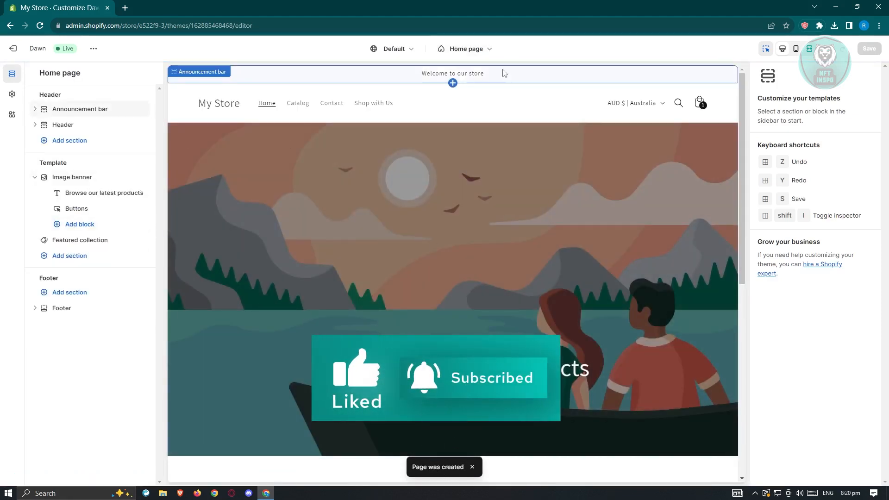
left_click(493, 52)
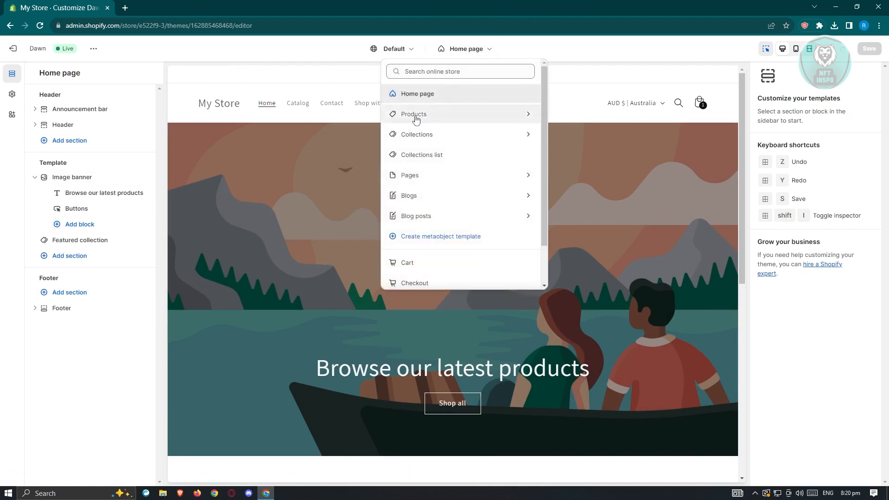
left_click(426, 115)
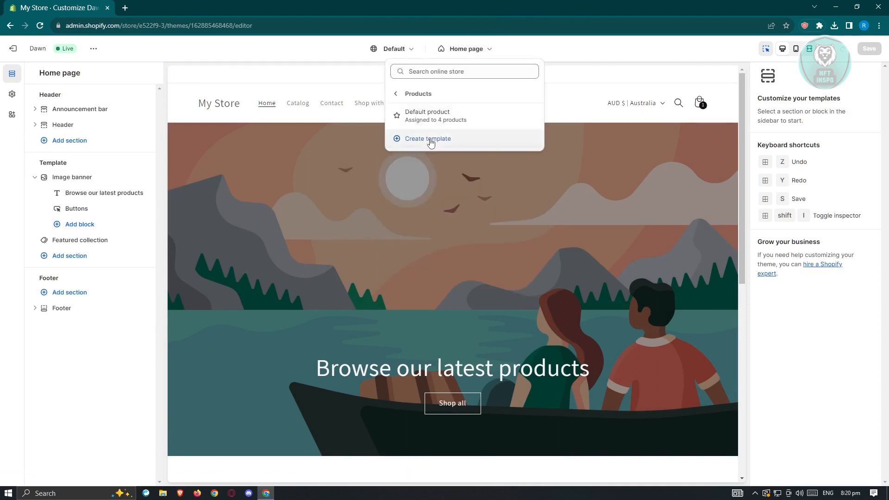
left_click(432, 119)
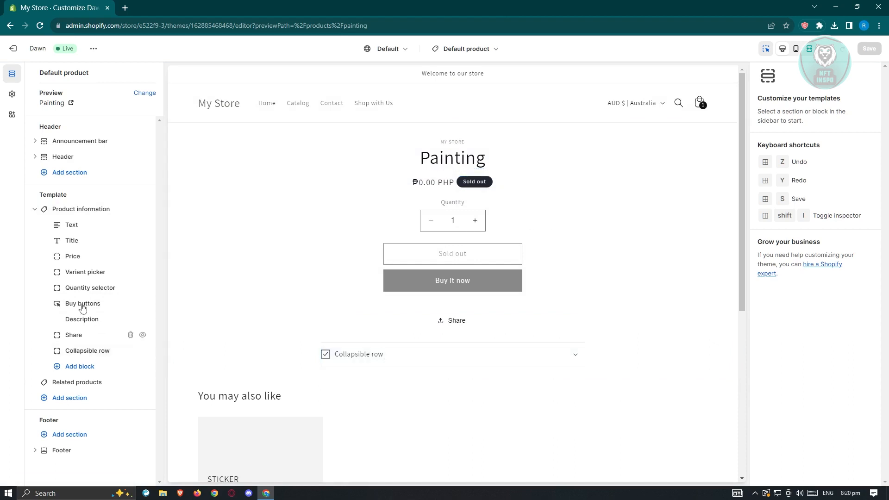
Replace the existing collapsible row in the Product information section with a new Collapsible row block
left_click(378, 358)
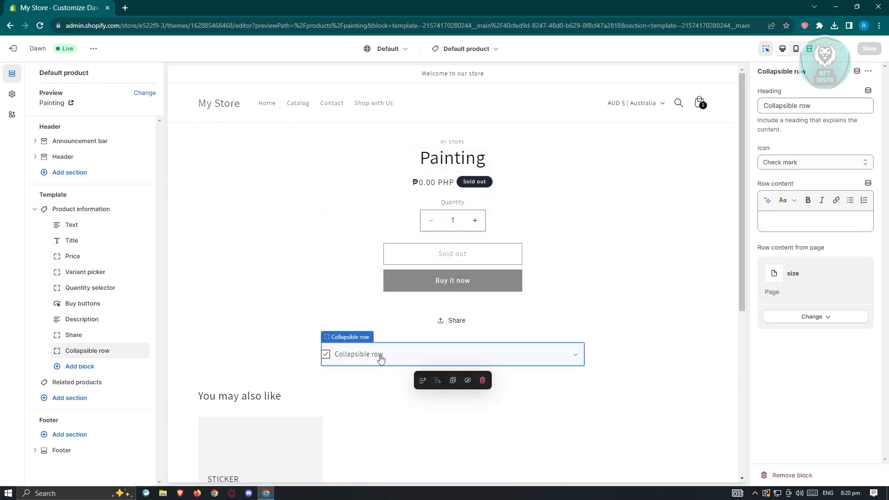
left_click(483, 381)
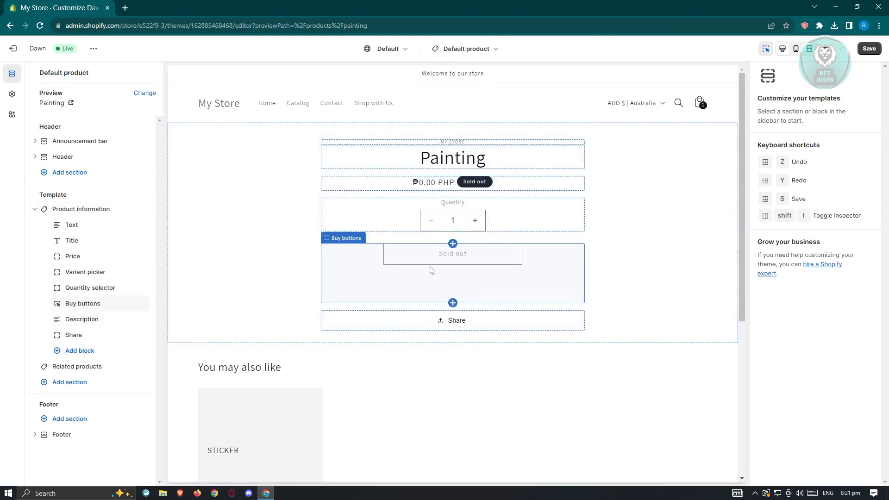
left_click(284, 296)
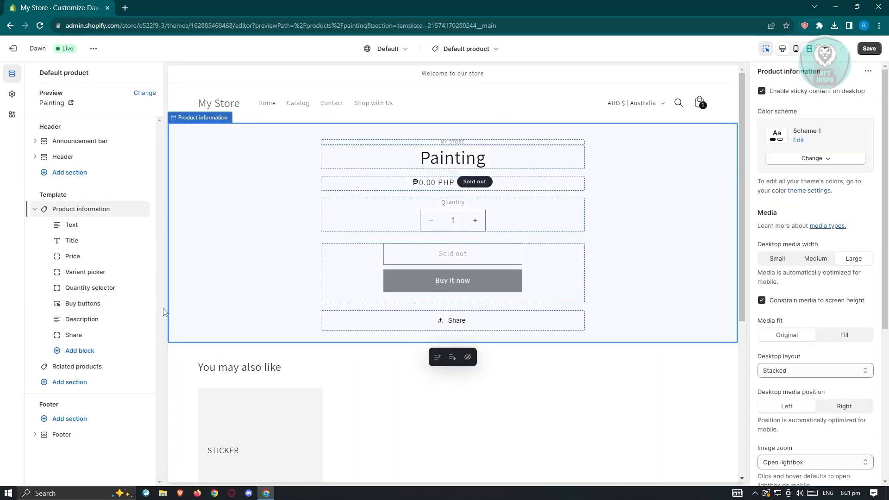
left_click(85, 352)
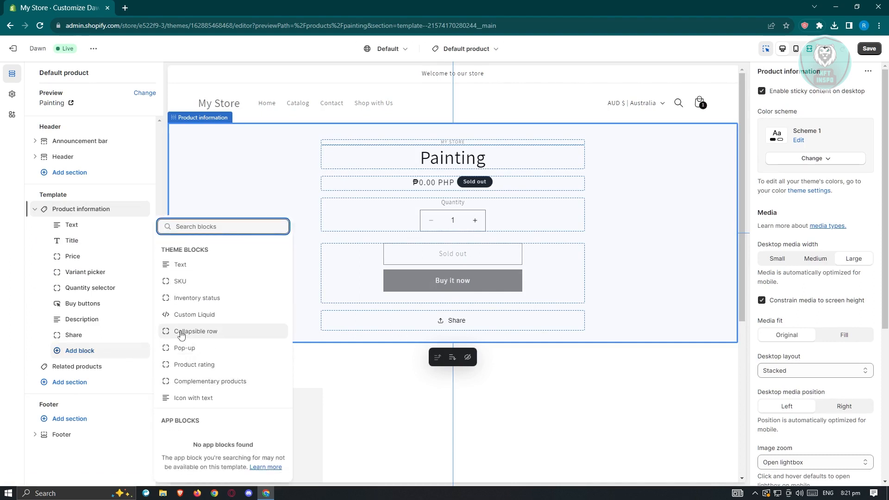
left_click(181, 332)
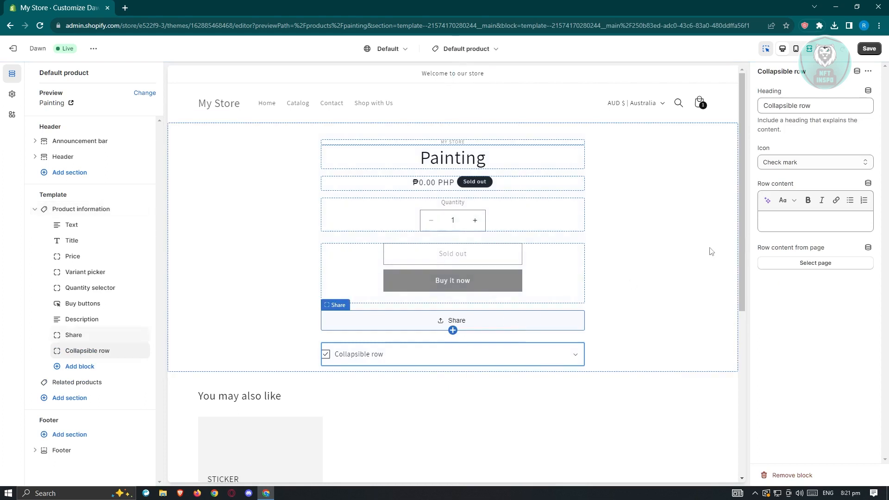
Set the new collapsible row's icon to Price tag and its heading to "SIZE CHARTS"
left_click(834, 163)
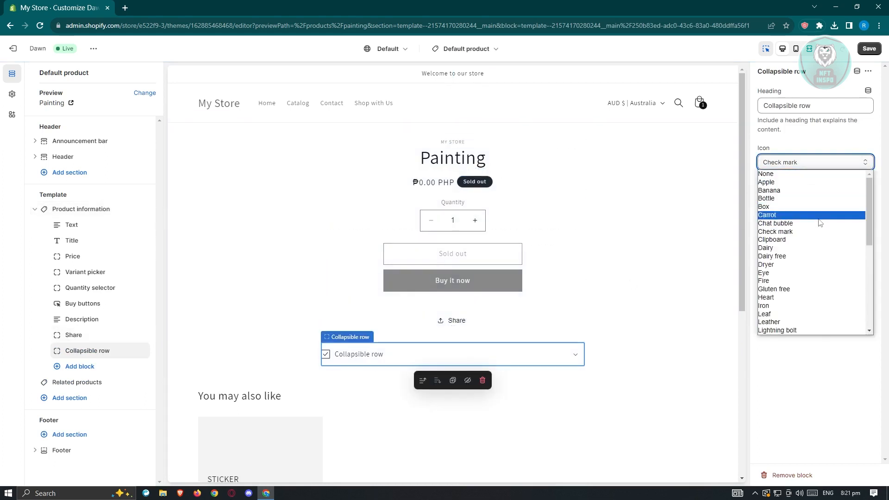
scroll(759, 278, "down", 6)
left_click(770, 273)
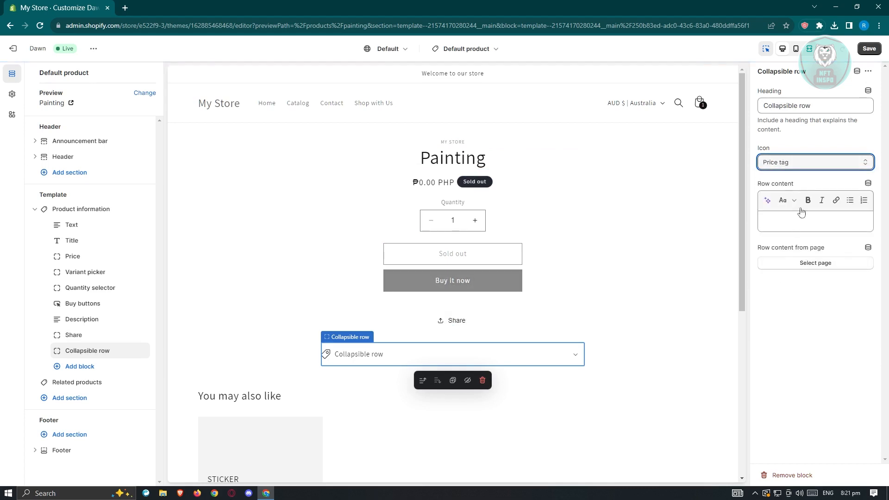
key("shift+Tab")
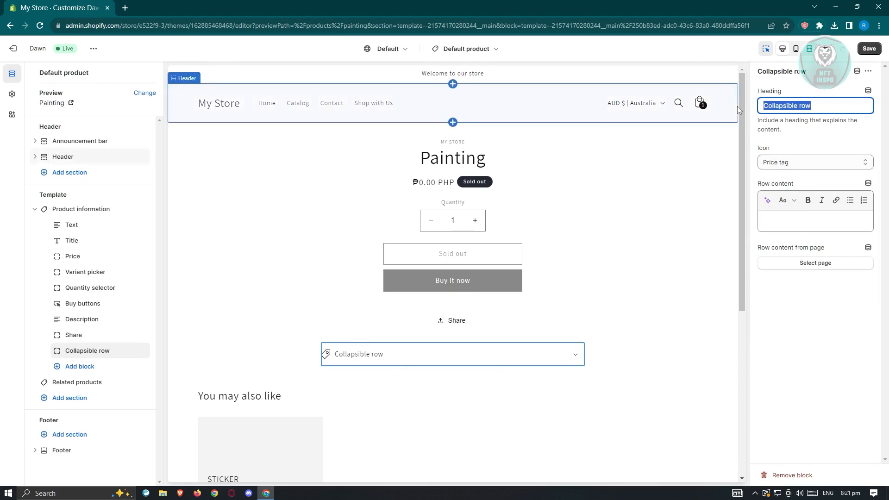
type("SIZE")
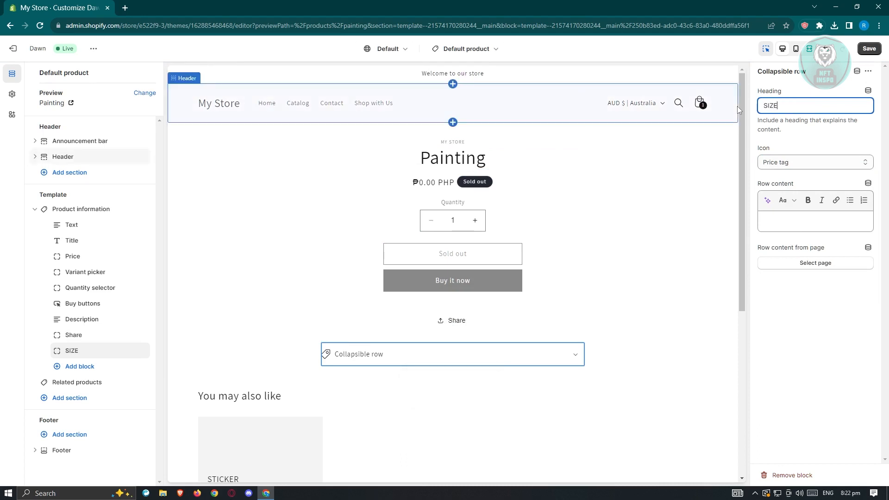
type(" CHARTS")
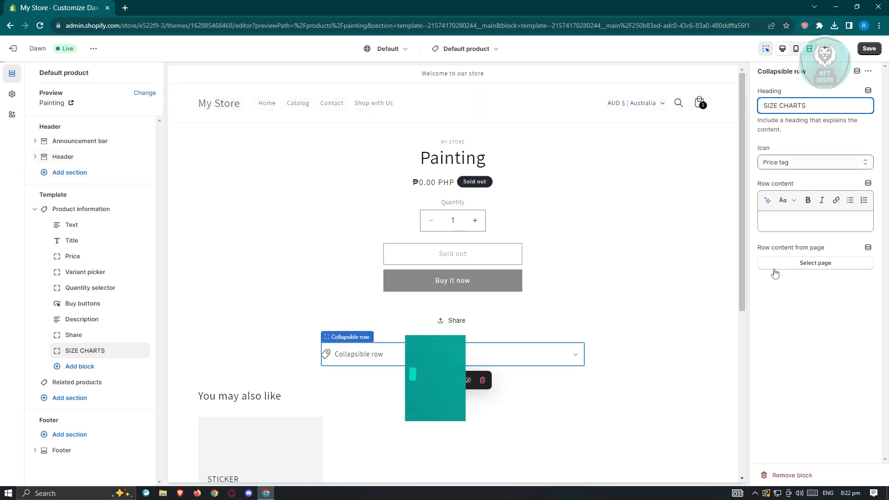
left_click(808, 326)
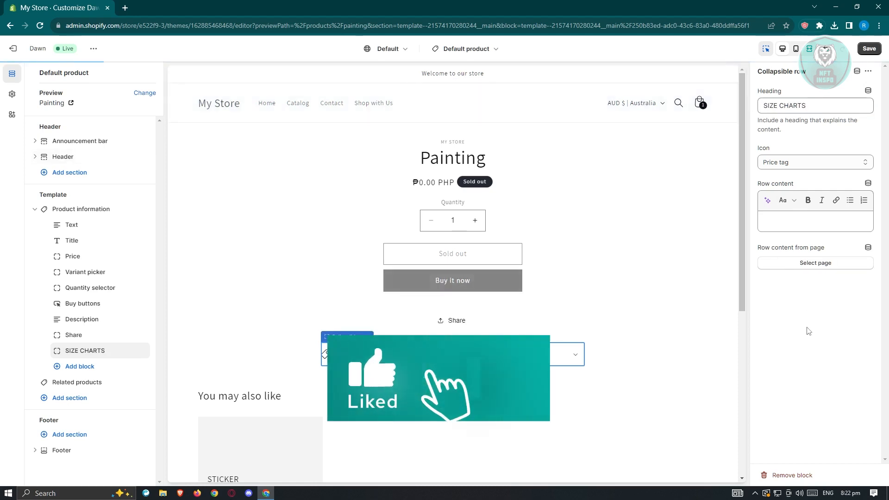
Use the SIZE CHARTS page as the collapsible row's content and save the template
left_click(829, 266)
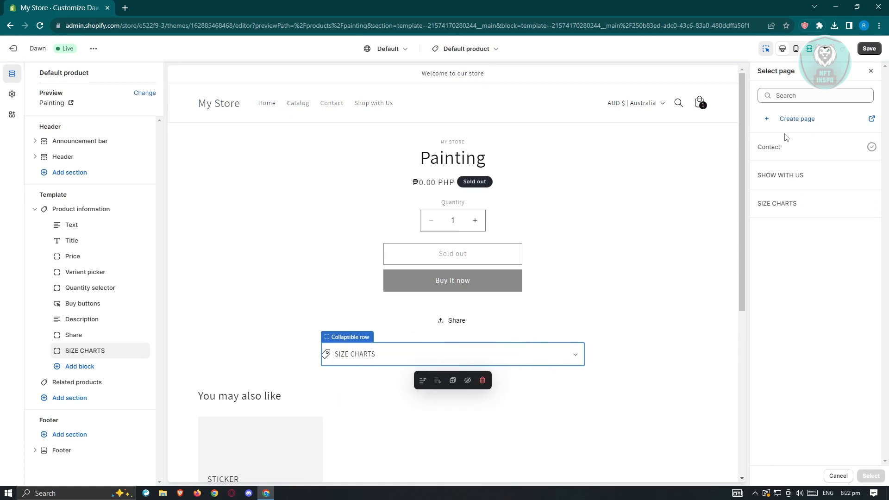
left_click(871, 205)
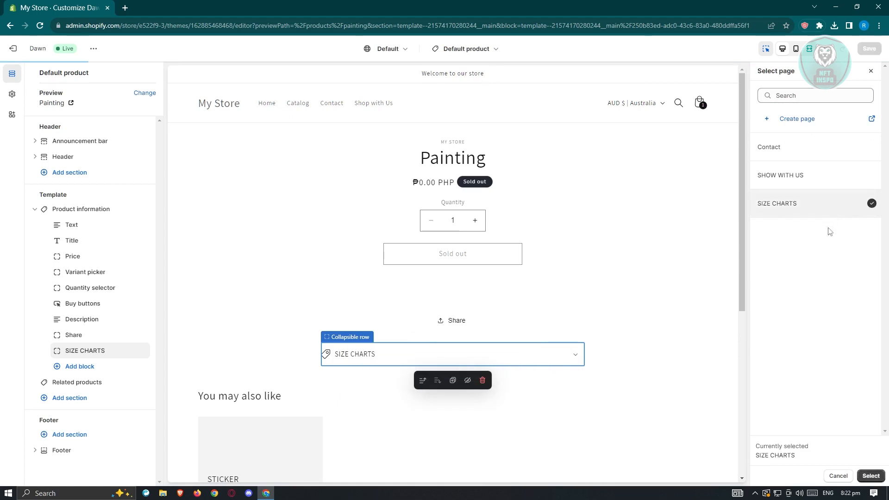
left_click(870, 475)
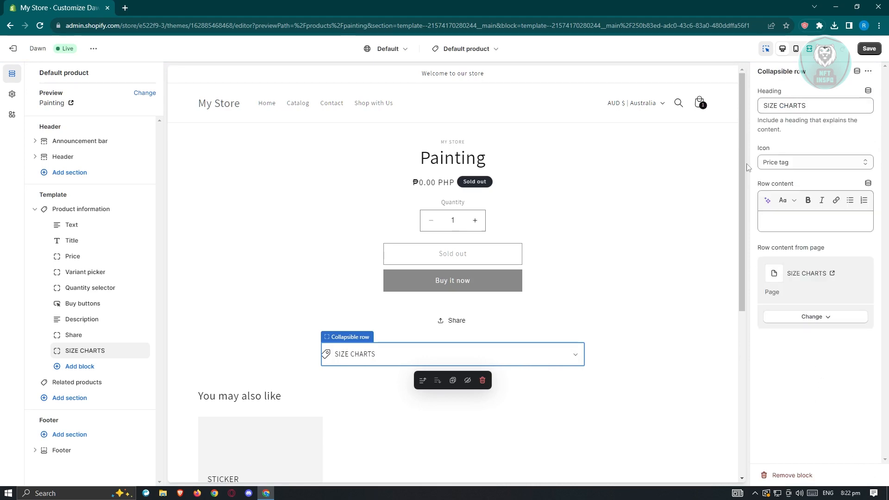
left_click(870, 49)
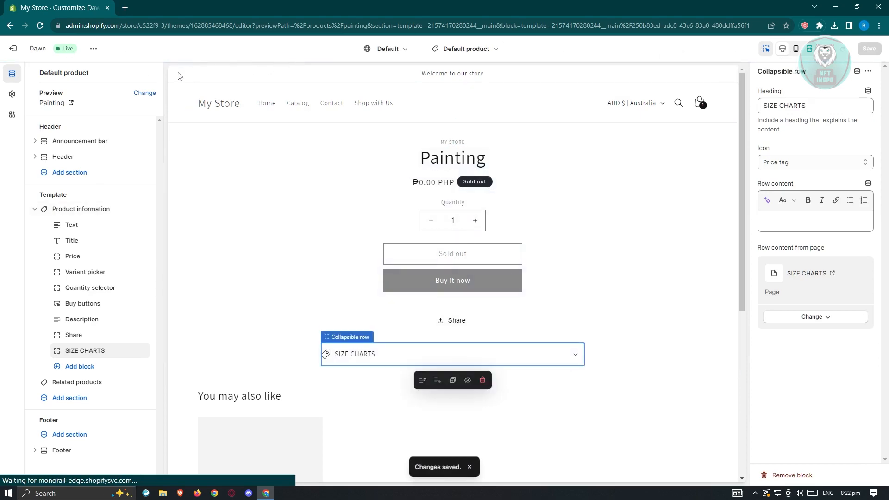
Leave the theme editor, view the live store and expand the SIZE CHARTS row on the SHOE product page
left_click(13, 48)
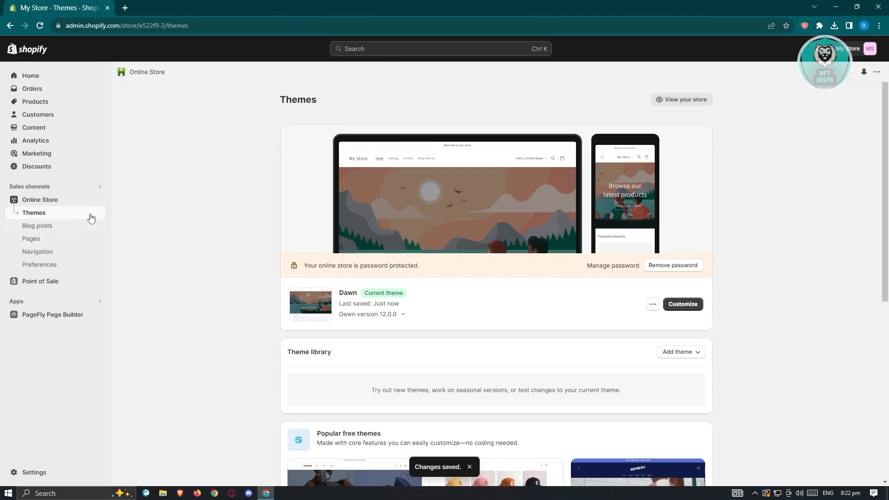
left_click(99, 201)
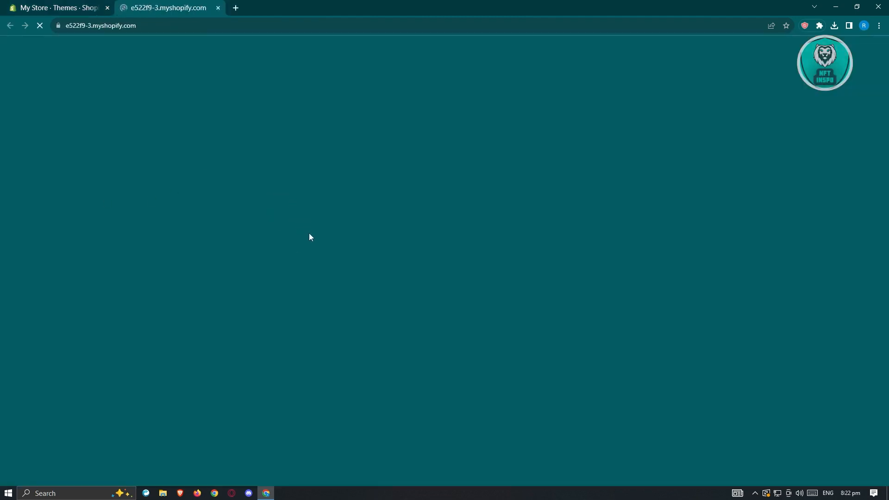
scroll(326, 233, "down", 5)
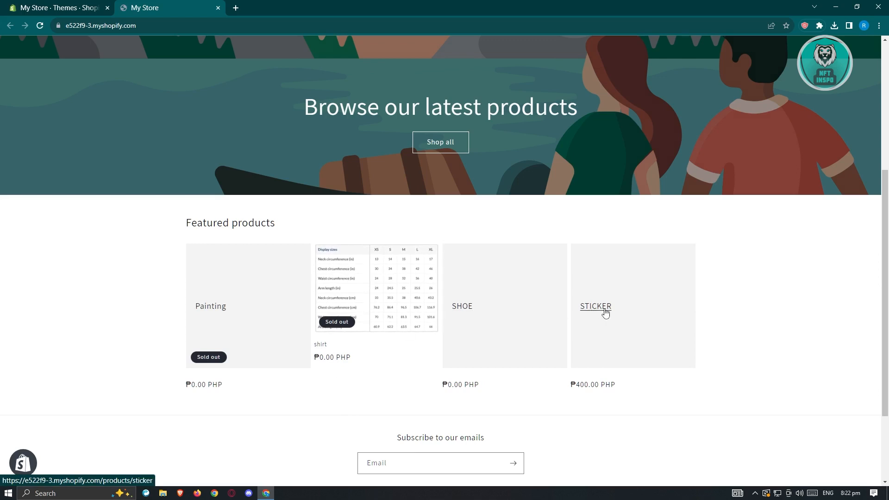
left_click(481, 320)
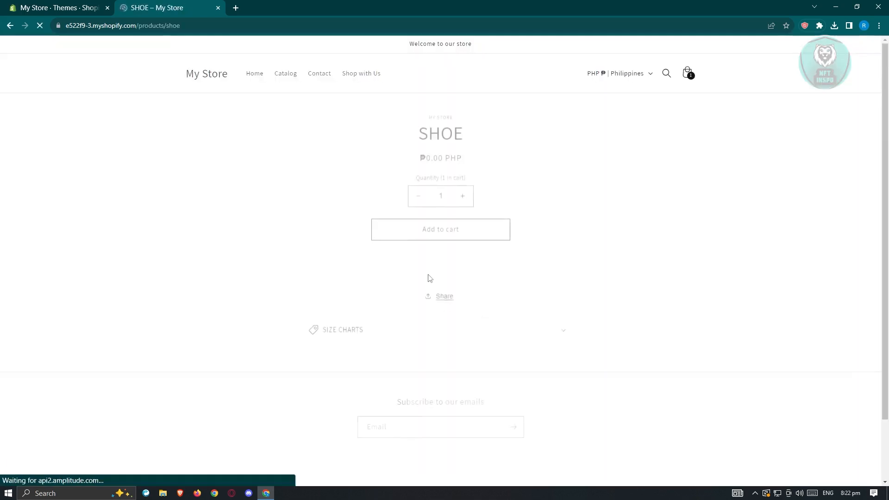
scroll(348, 216, "down", 4)
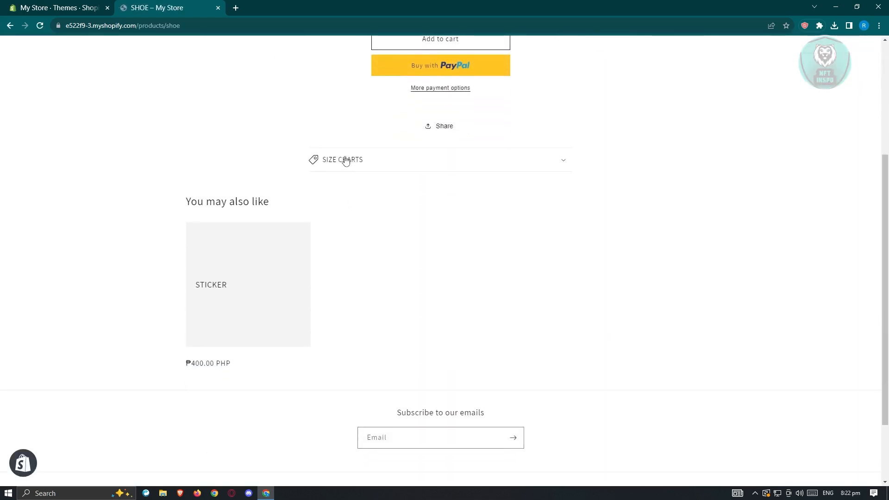
left_click(563, 163)
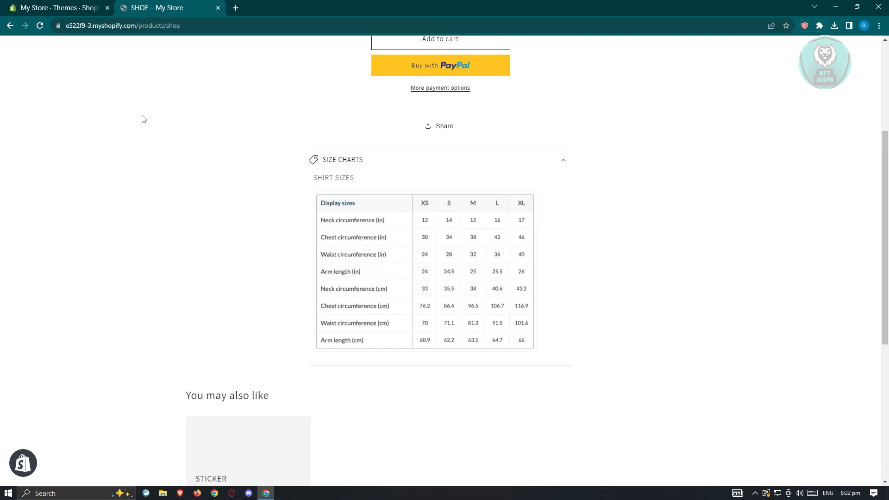
Return to the store's home page, open the STICKER product and examine its expanded SIZE CHARTS row
left_click(9, 25)
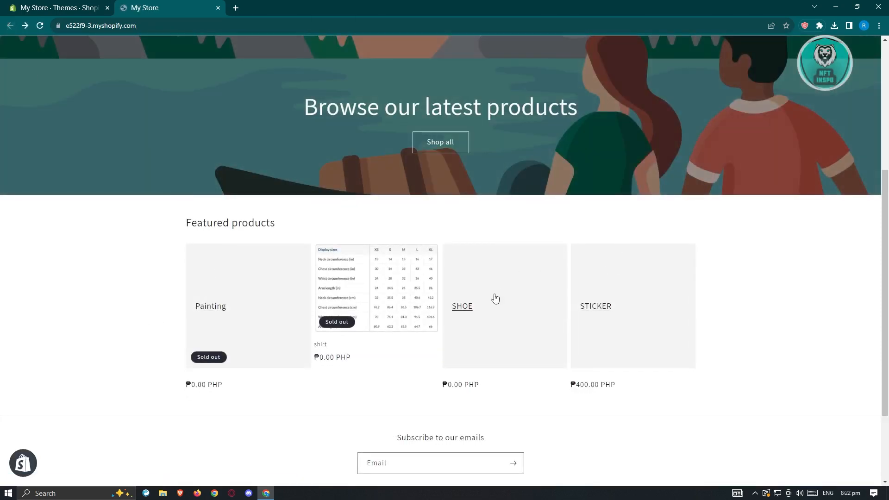
left_click(607, 308)
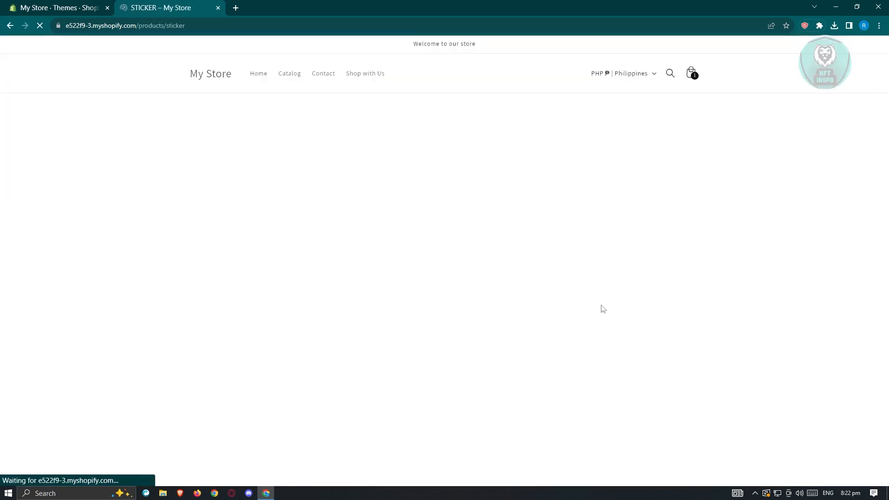
scroll(312, 280, "down", 3)
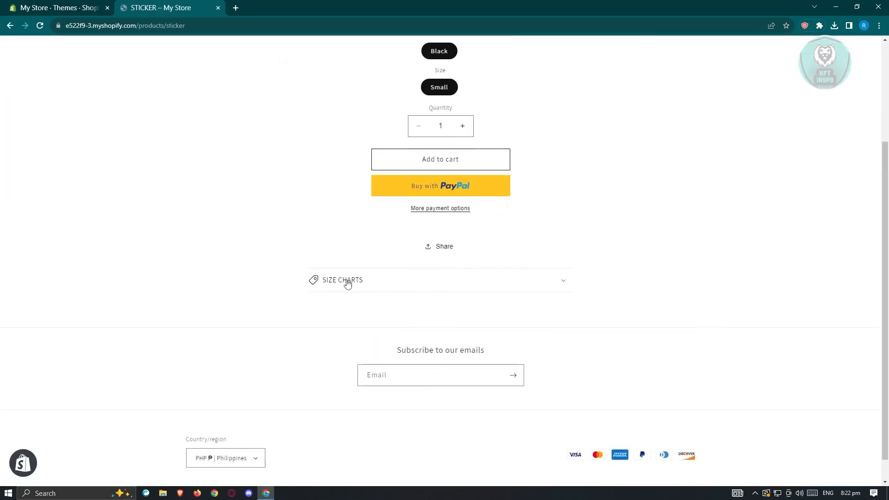
left_click(558, 282)
scroll(690, 251, "down", 5)
scroll(367, 218, "up", 2)
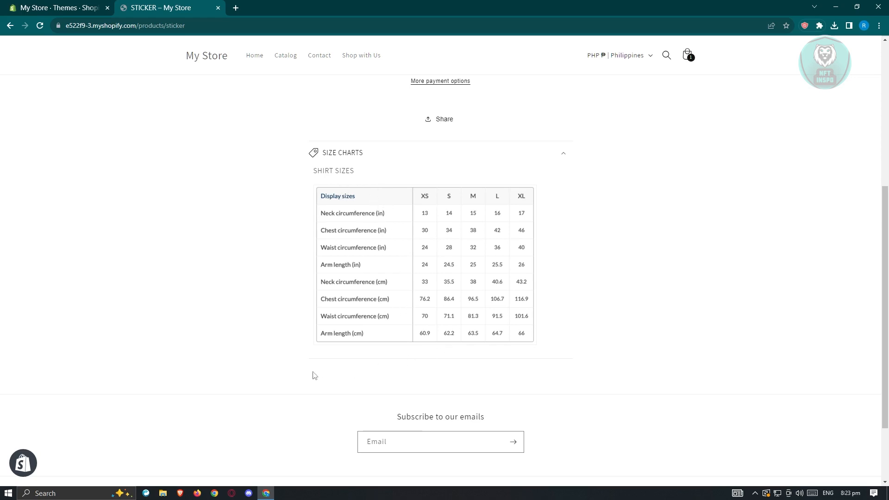
scroll(417, 333, "up", 4)
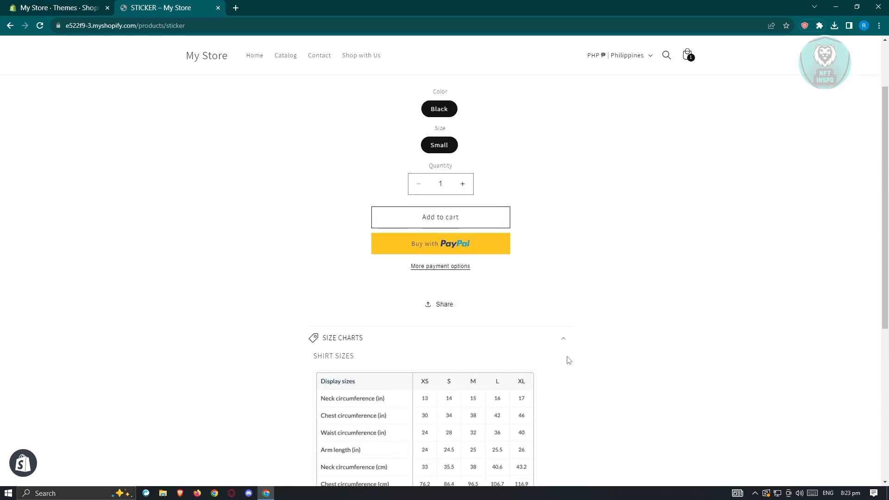
scroll(478, 320, "down", 1)
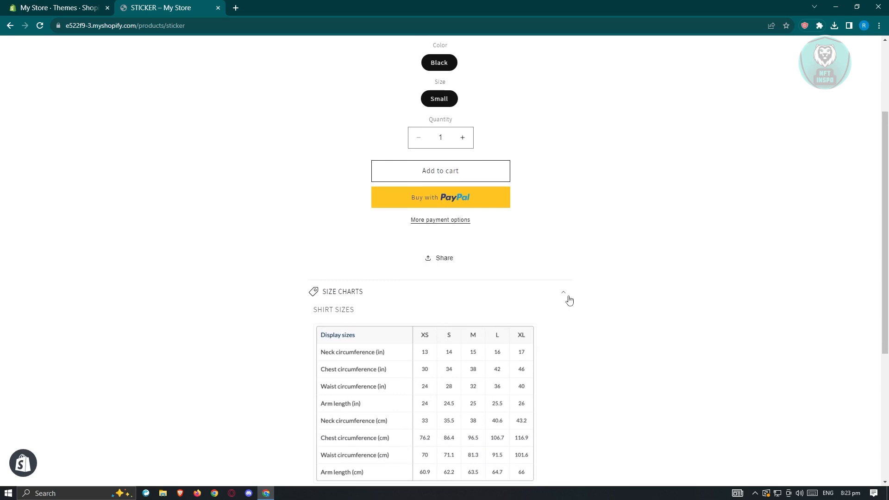
scroll(563, 298, "up", 3)
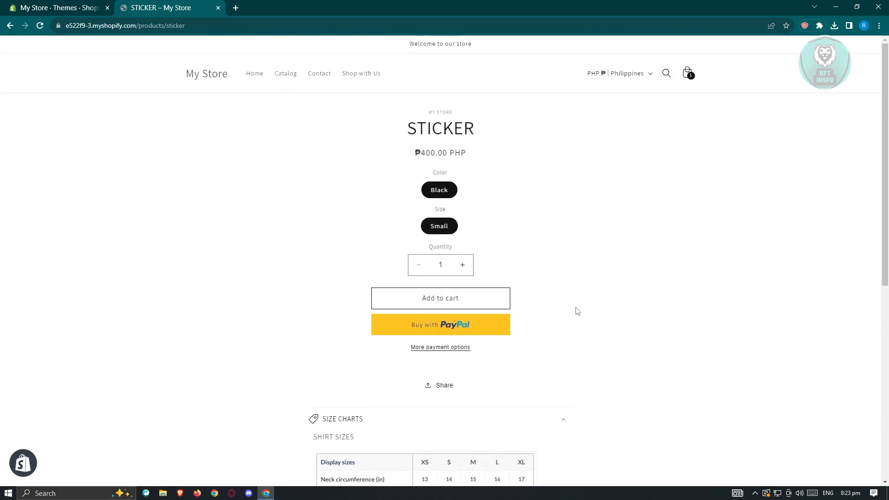